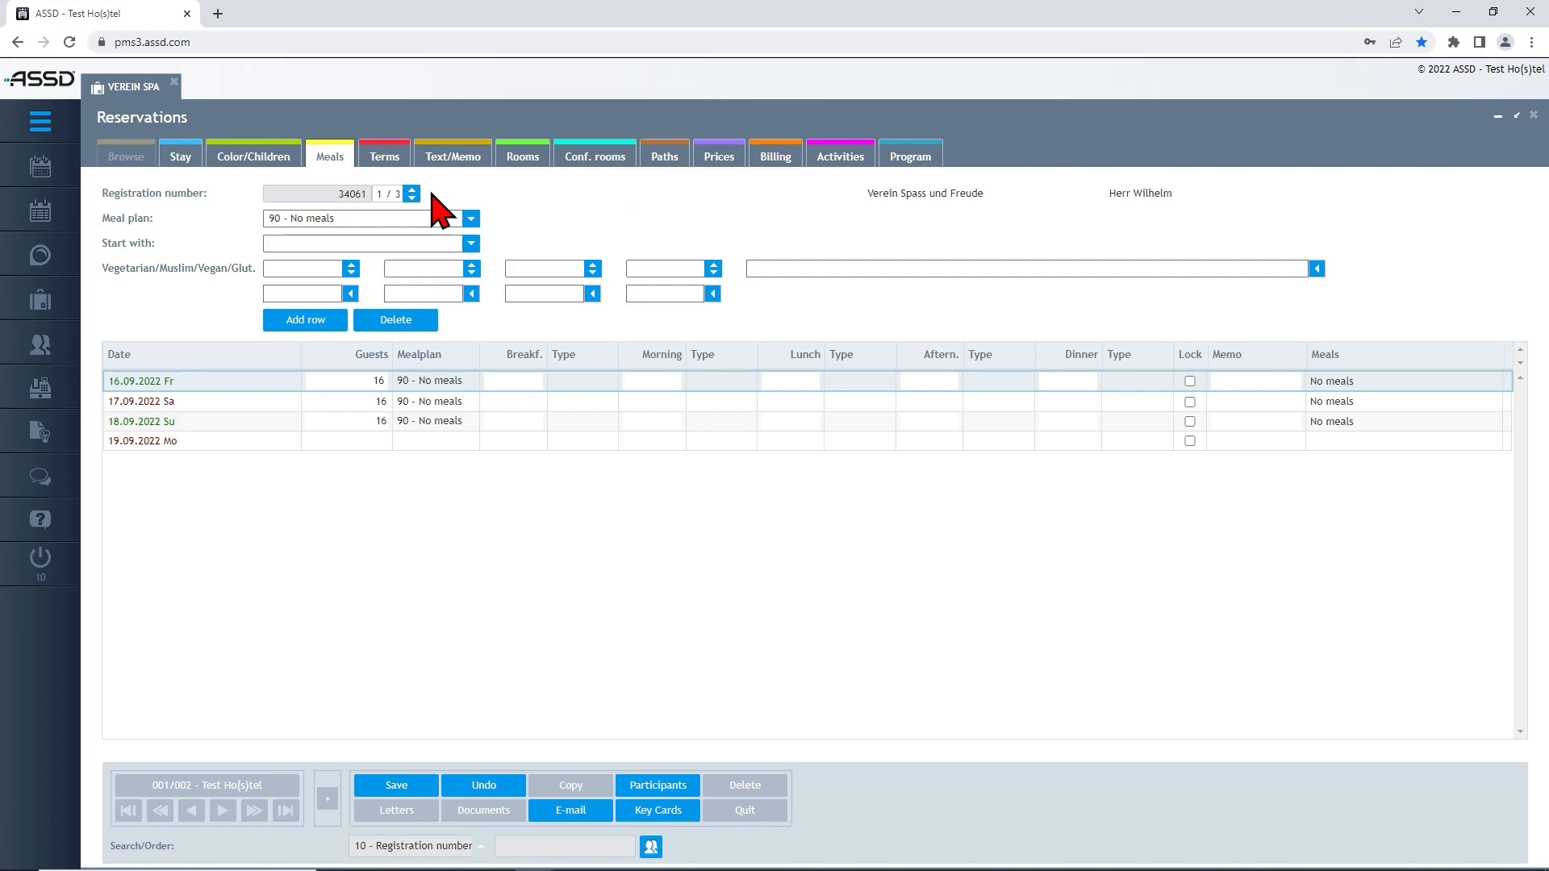
- Page through the meal records of this reservation's parts and return to the first one
left_click(413, 193)
left_click(413, 194)
left_click(413, 197)
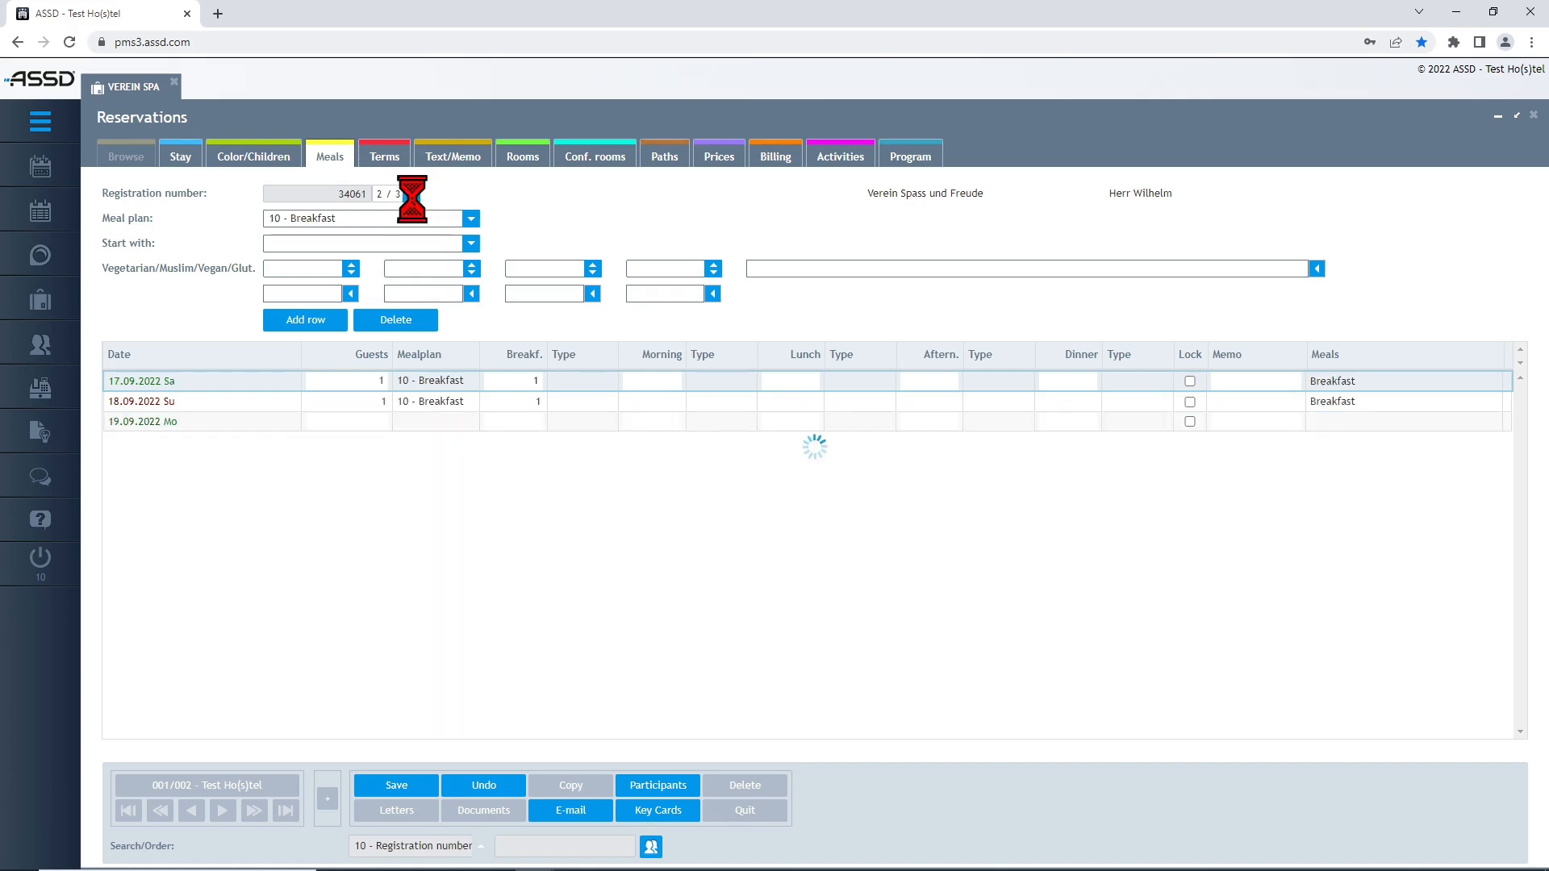
left_click(413, 197)
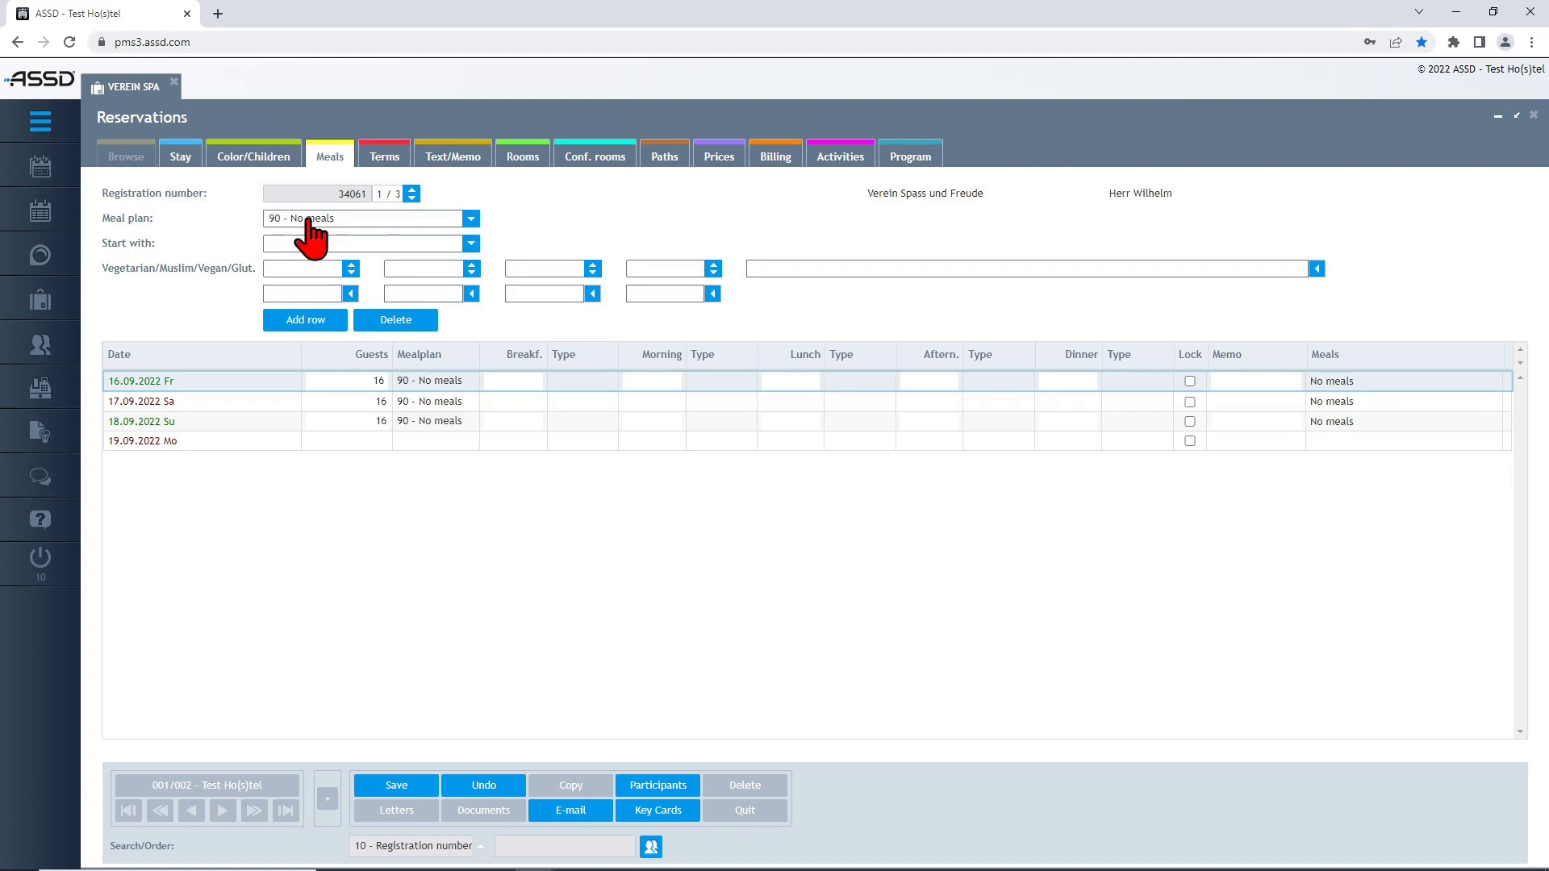
- Set the reservation's meal plan to 32 - Full board packed lunch, starting with 5 - Dinner
left_click(469, 220)
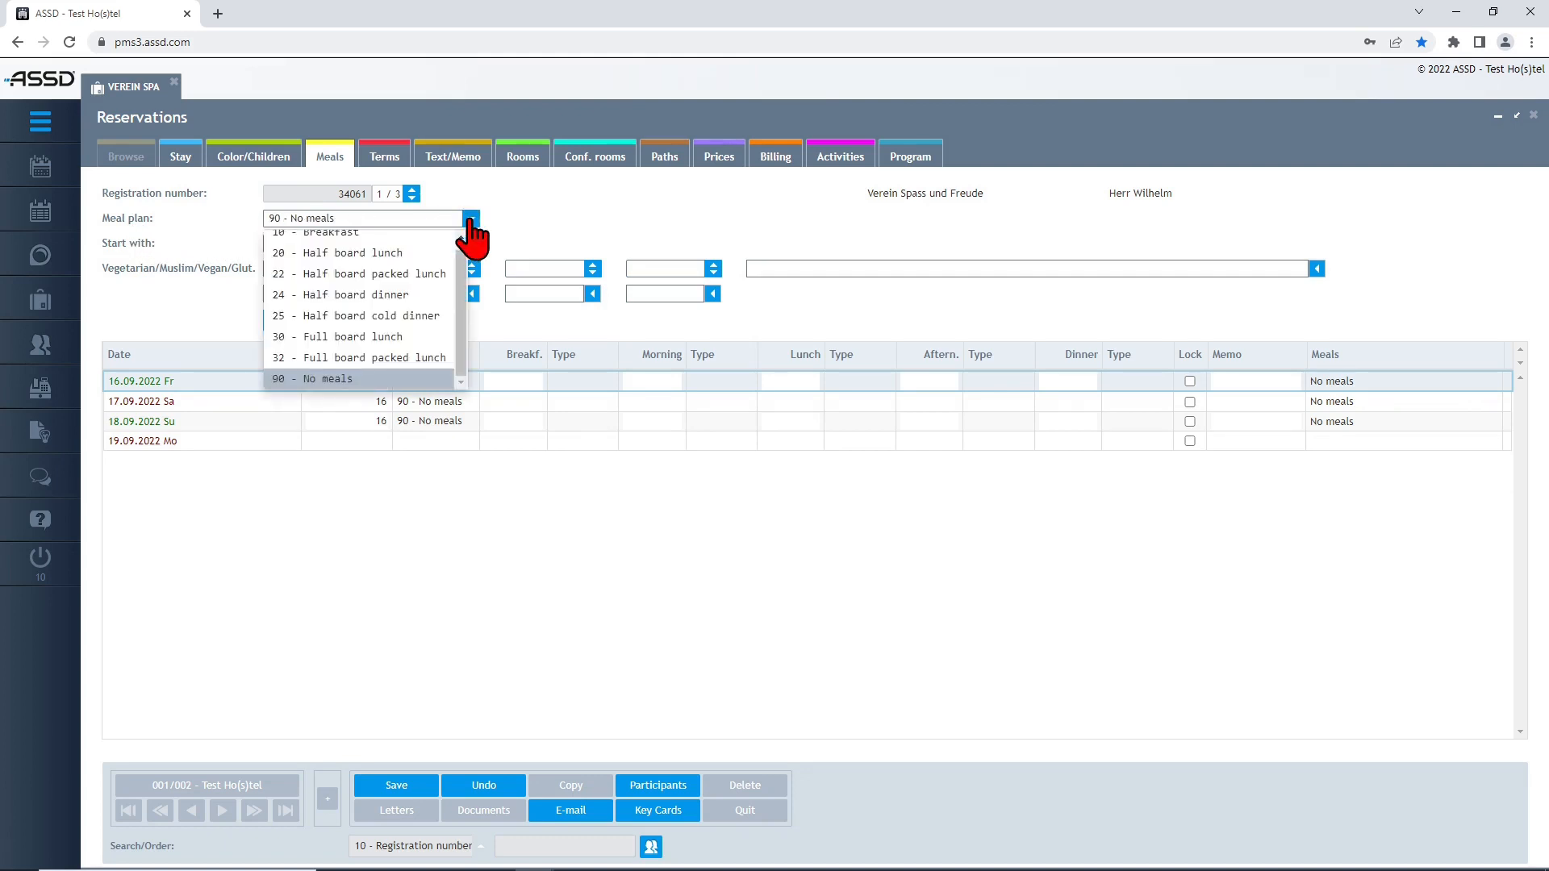
left_click(433, 357)
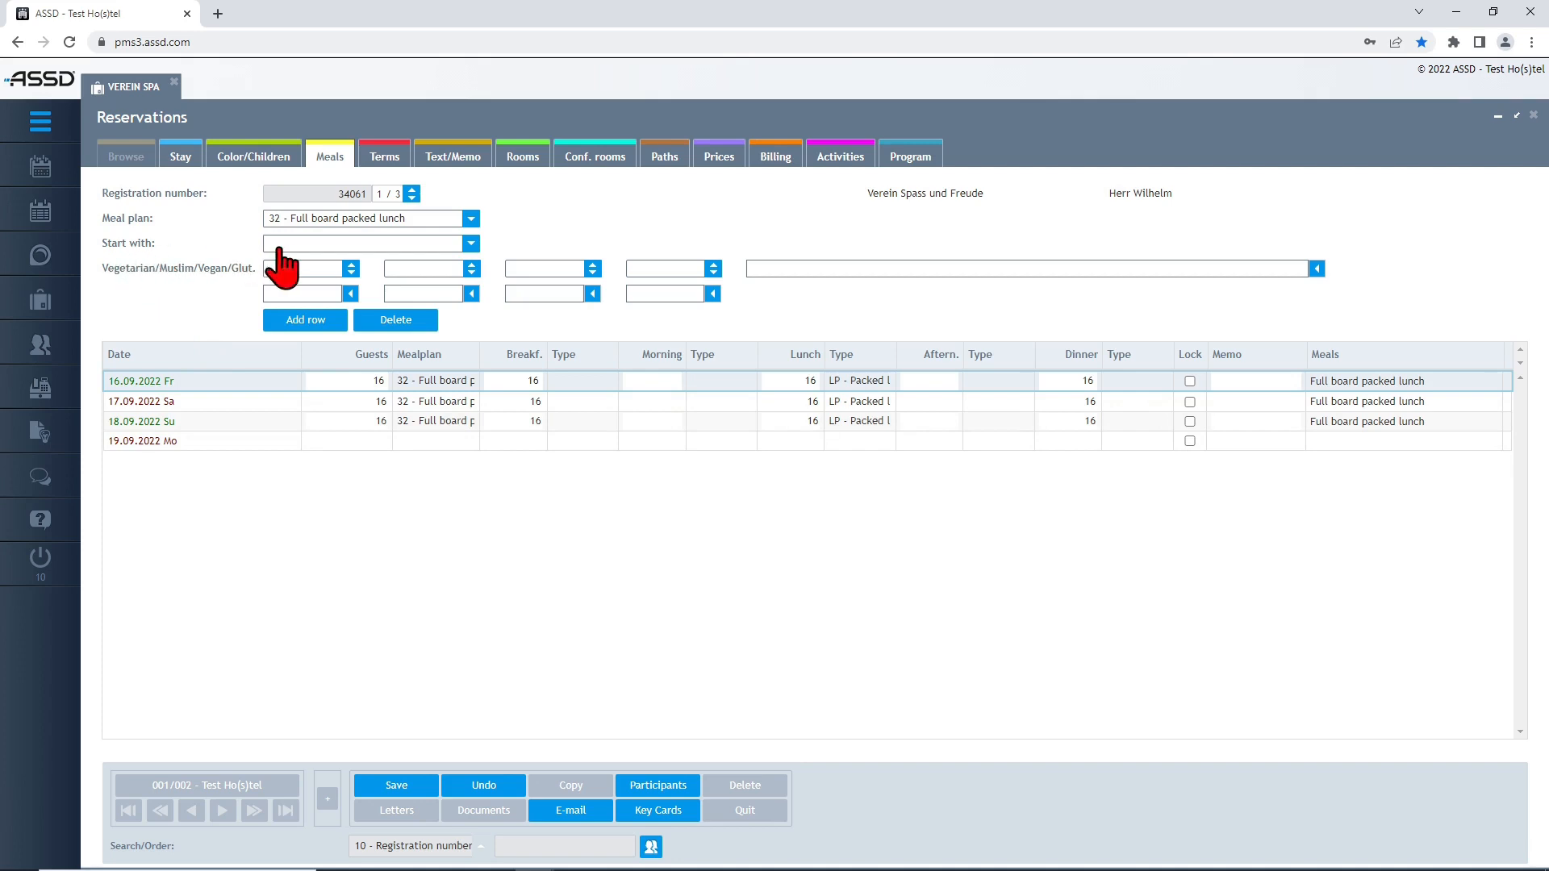
left_click(470, 244)
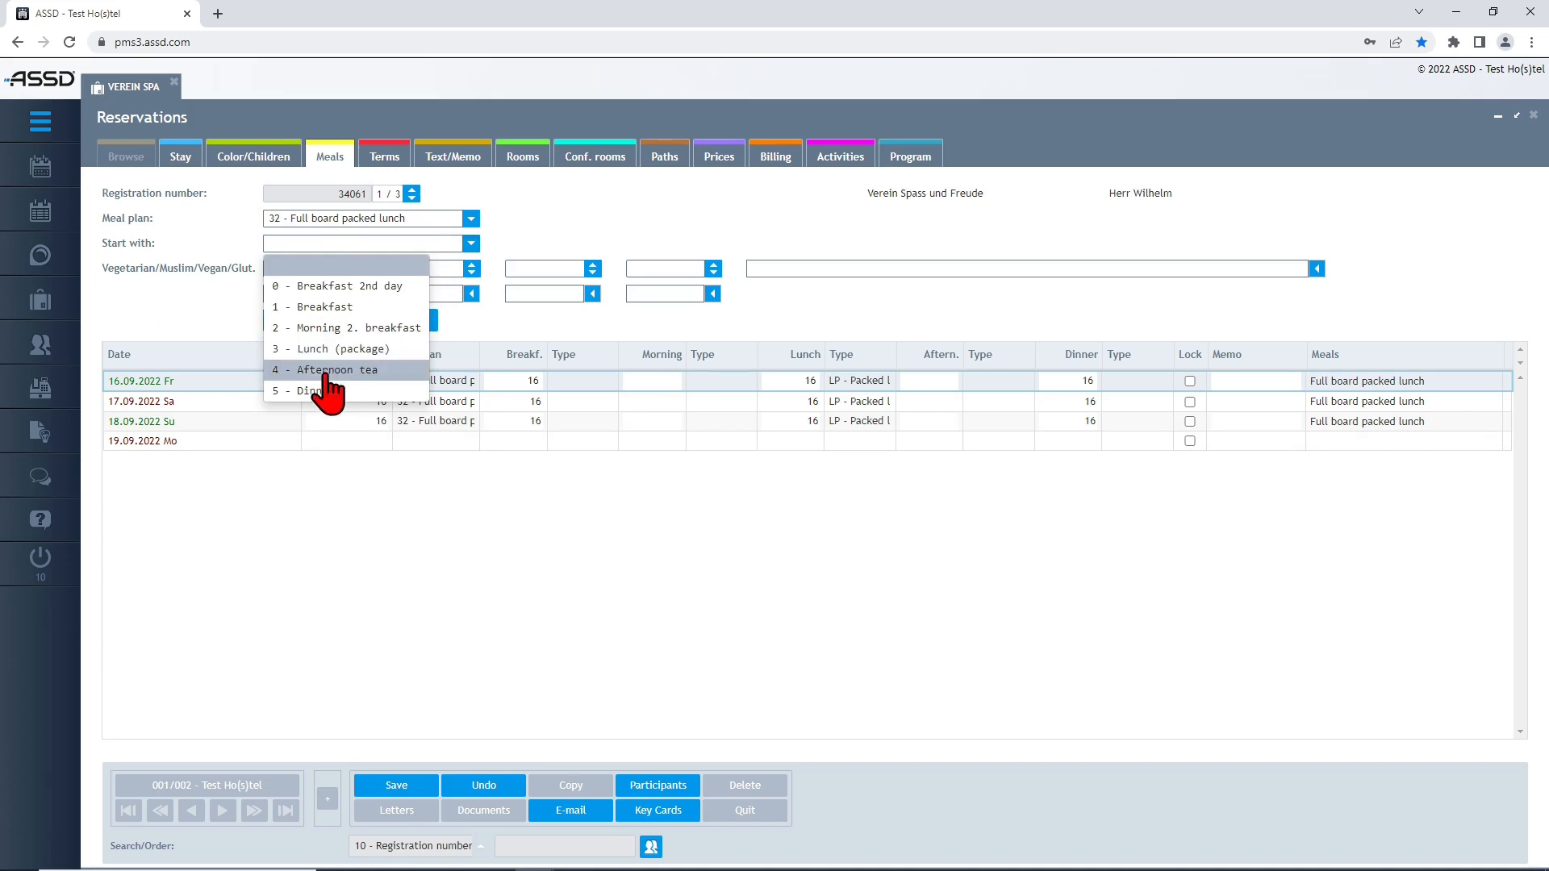
left_click(303, 390)
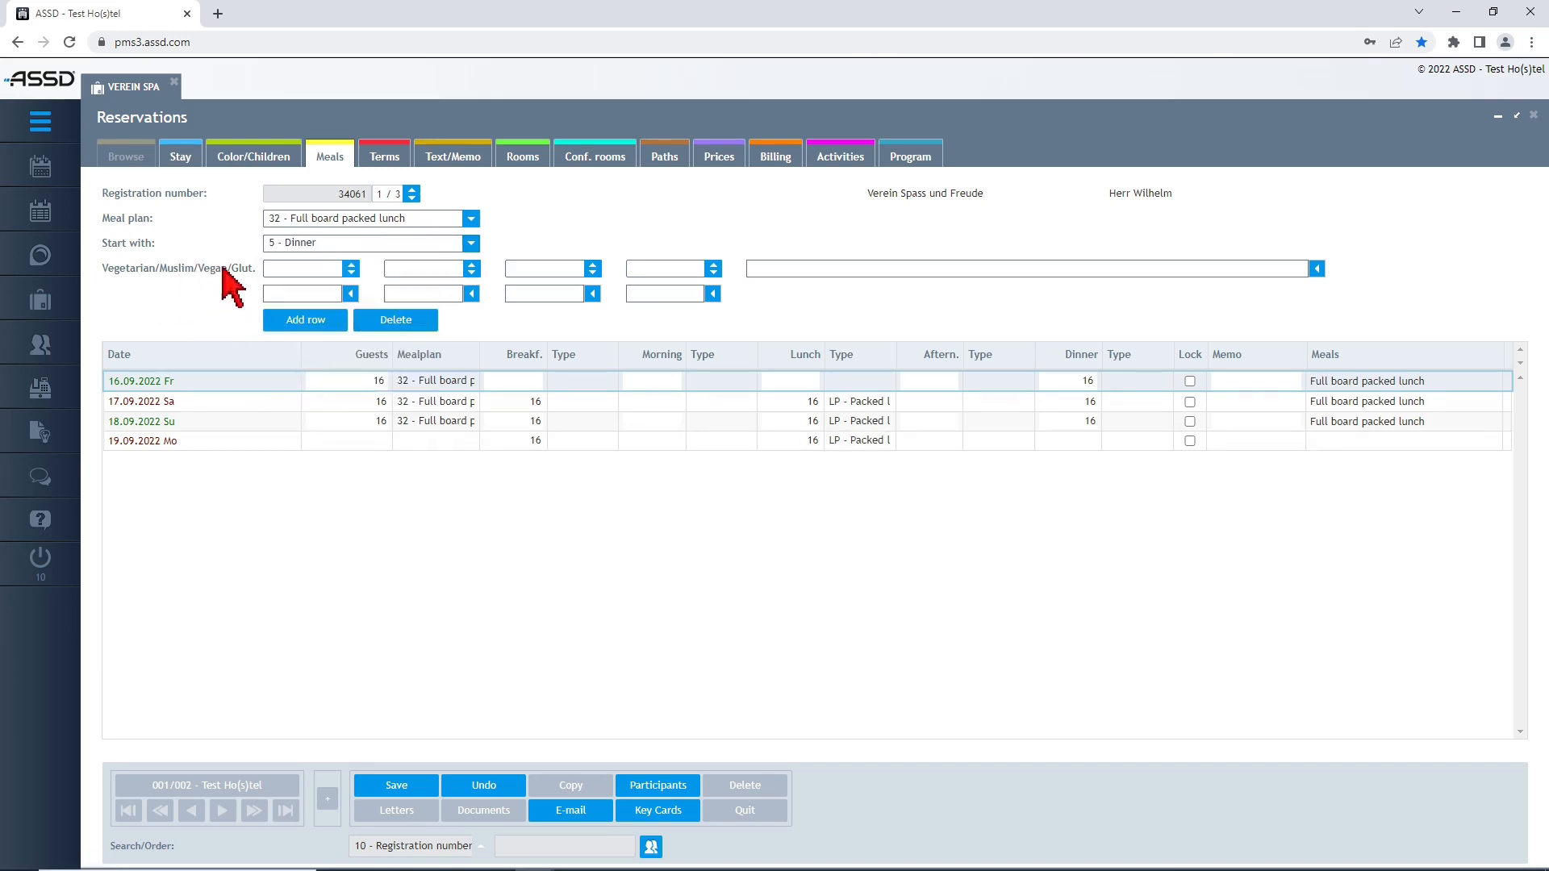
- Set the special diet counts to 4 vegetarian, 3 Muslim, 2 vegan and 1 gluten
left_click(349, 264)
left_click(349, 265)
left_click(349, 264)
left_click(351, 265)
left_click(472, 265)
left_click(472, 265)
left_click(472, 265)
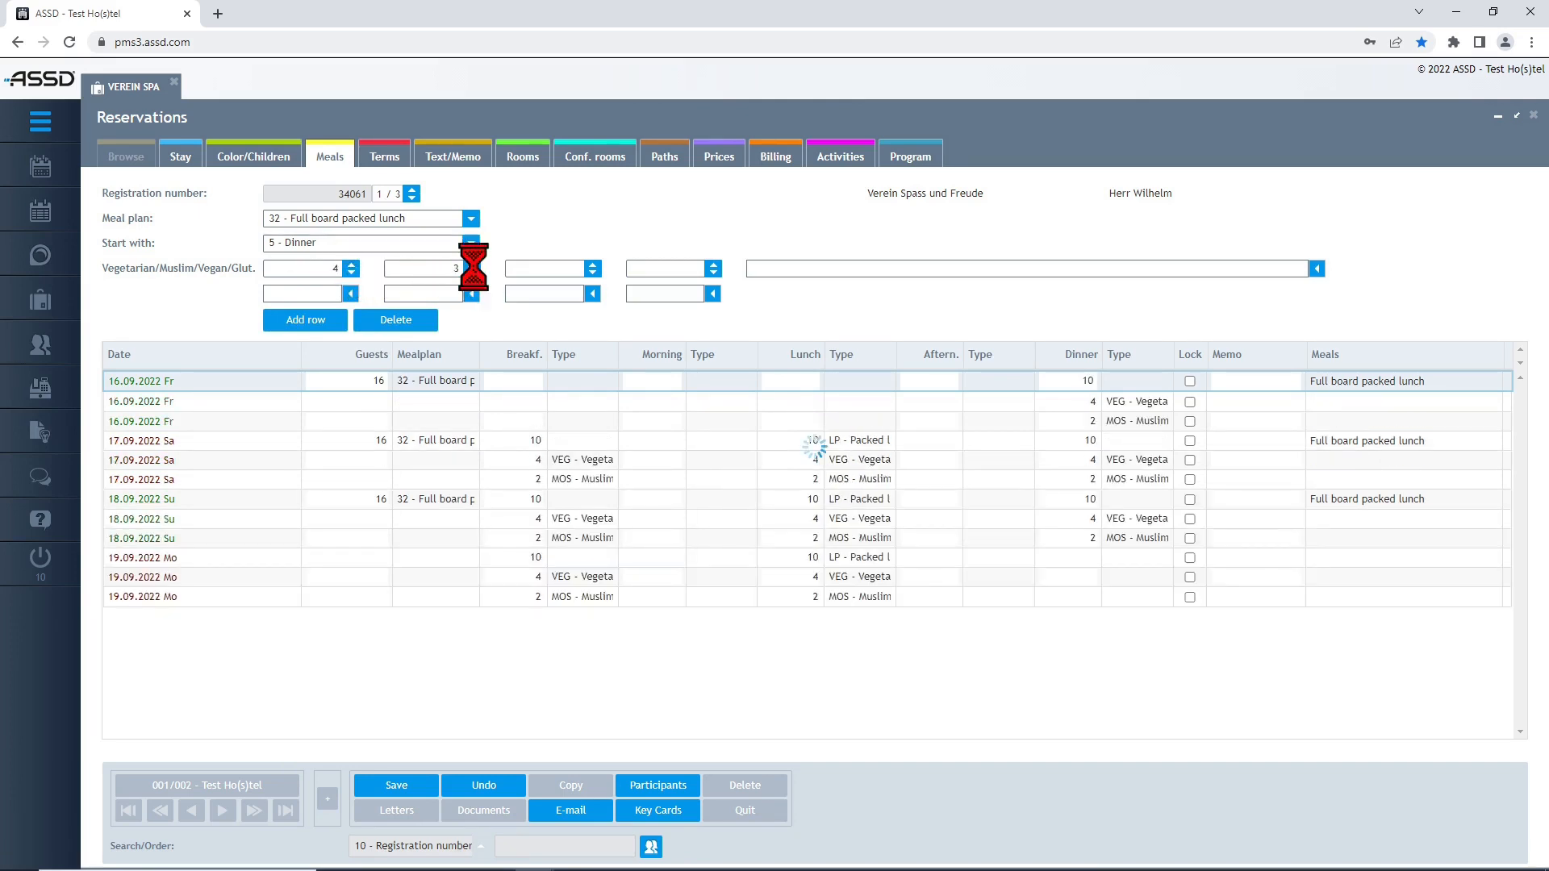
left_click(593, 266)
left_click(593, 266)
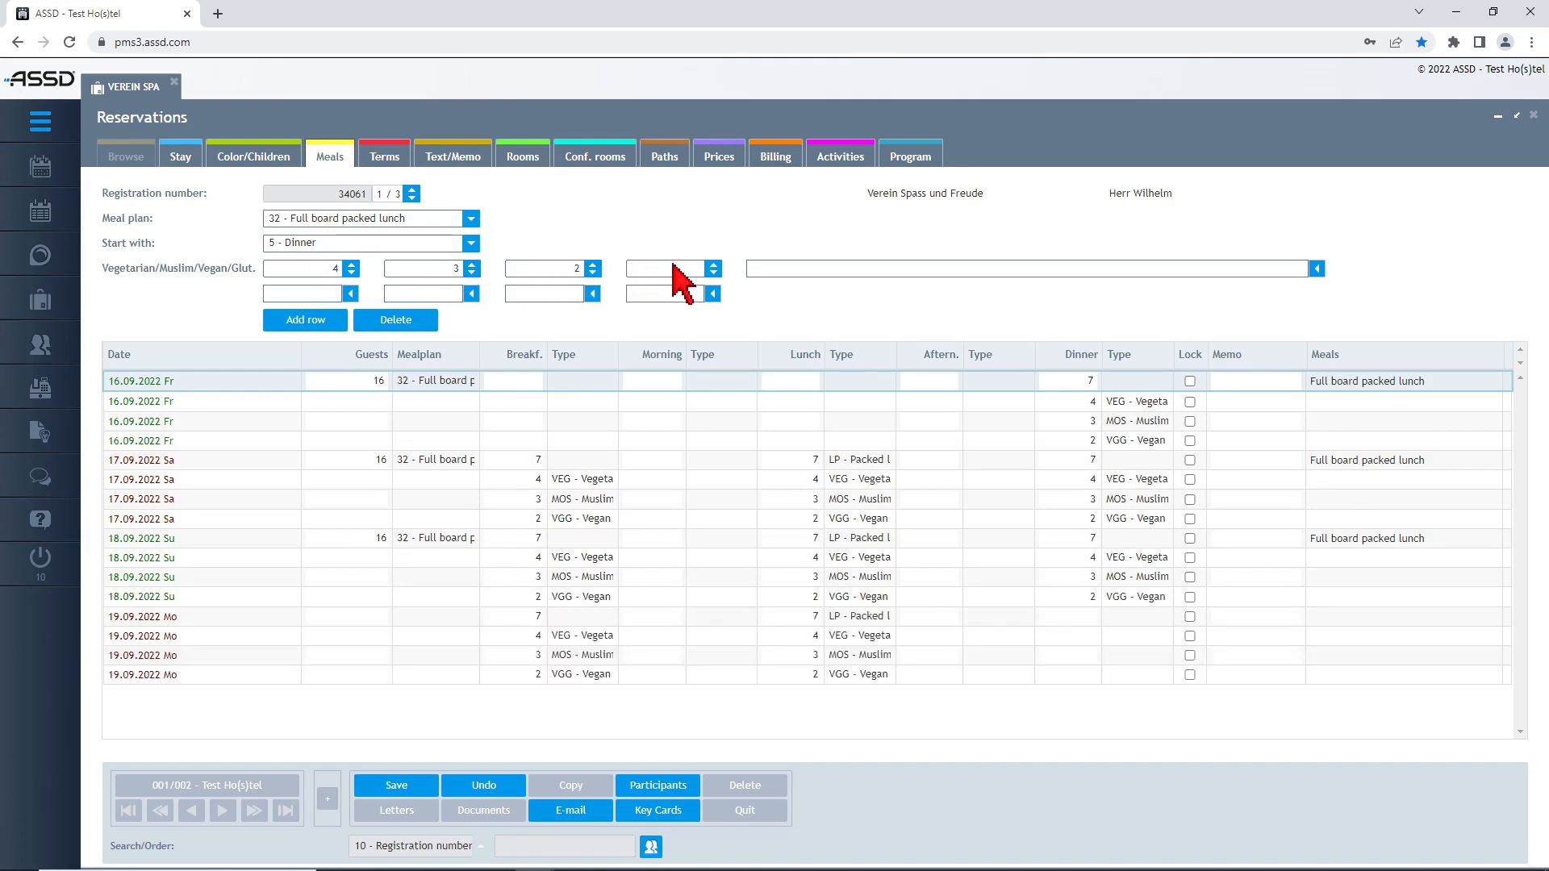
left_click(713, 265)
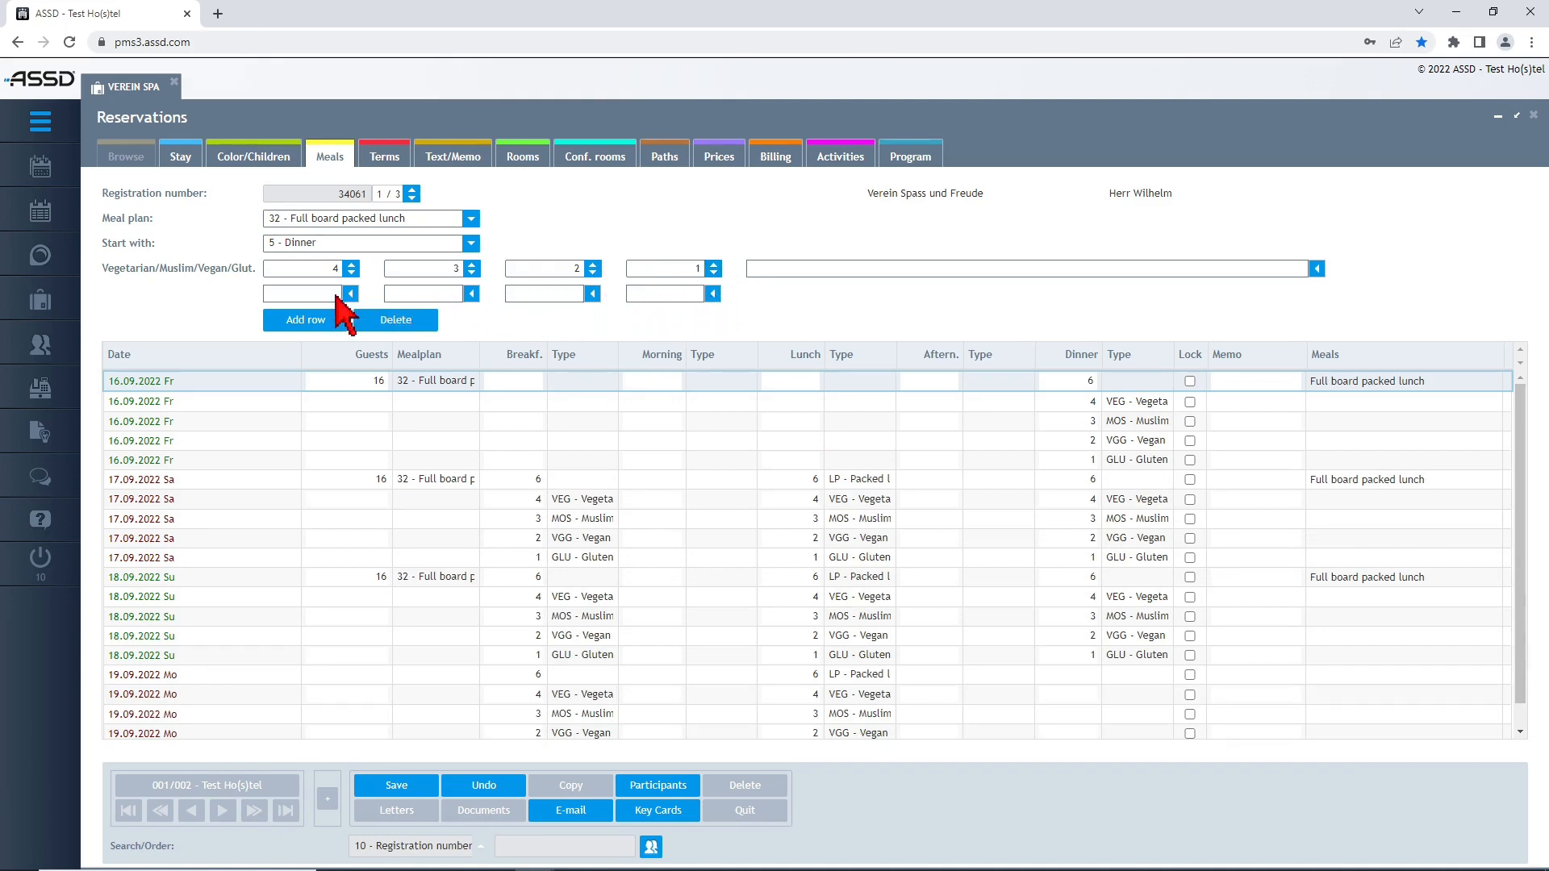
- Change the third diet type to FIS - Fish and the fourth to LAK - Lactose
left_click(594, 295)
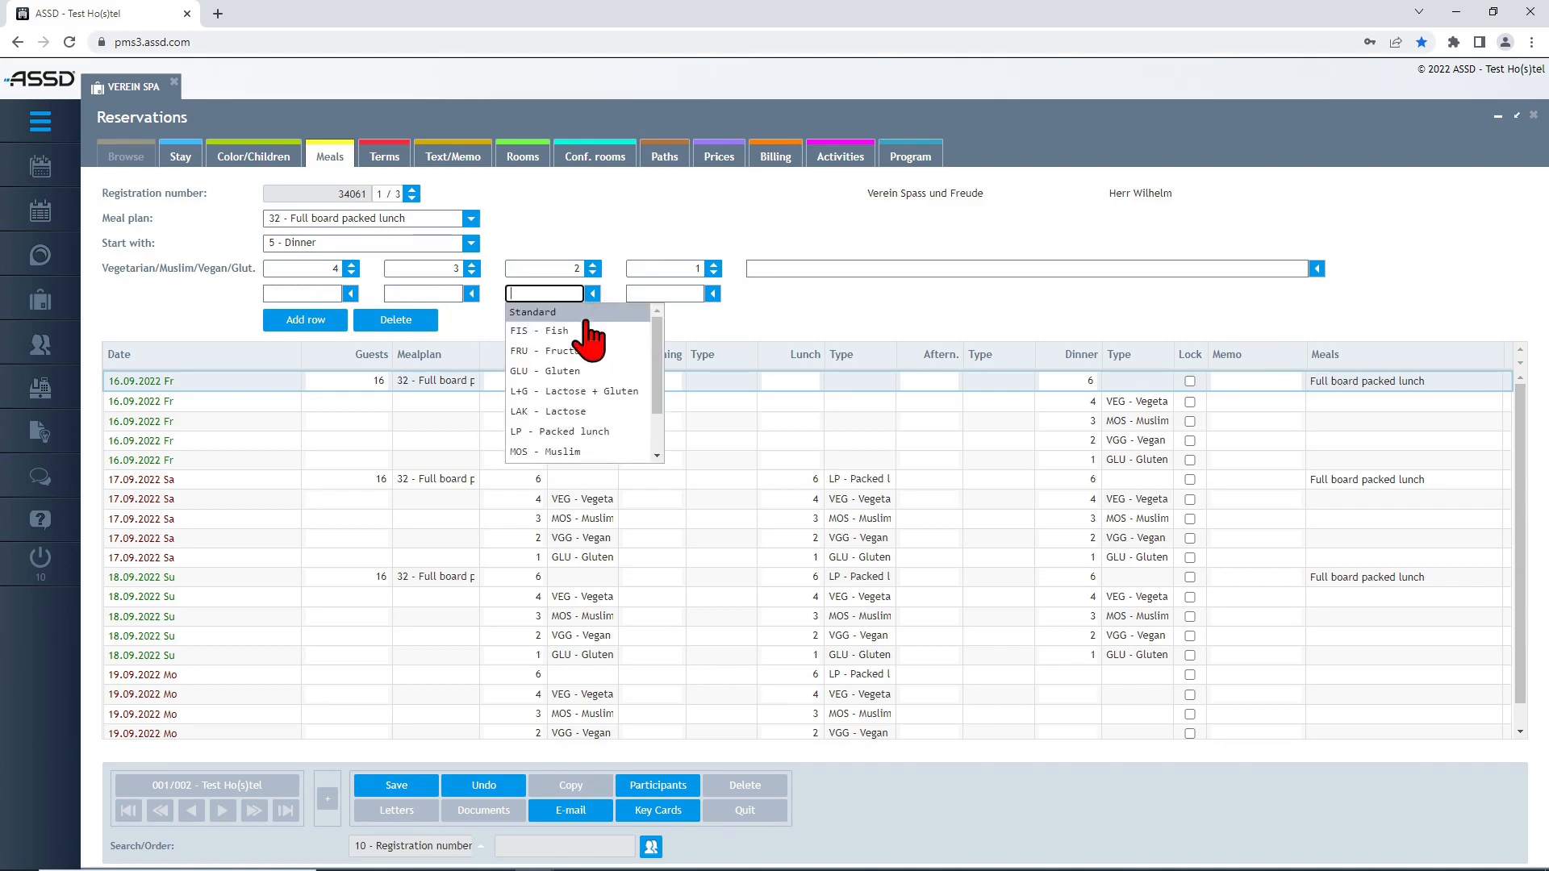
left_click(590, 333)
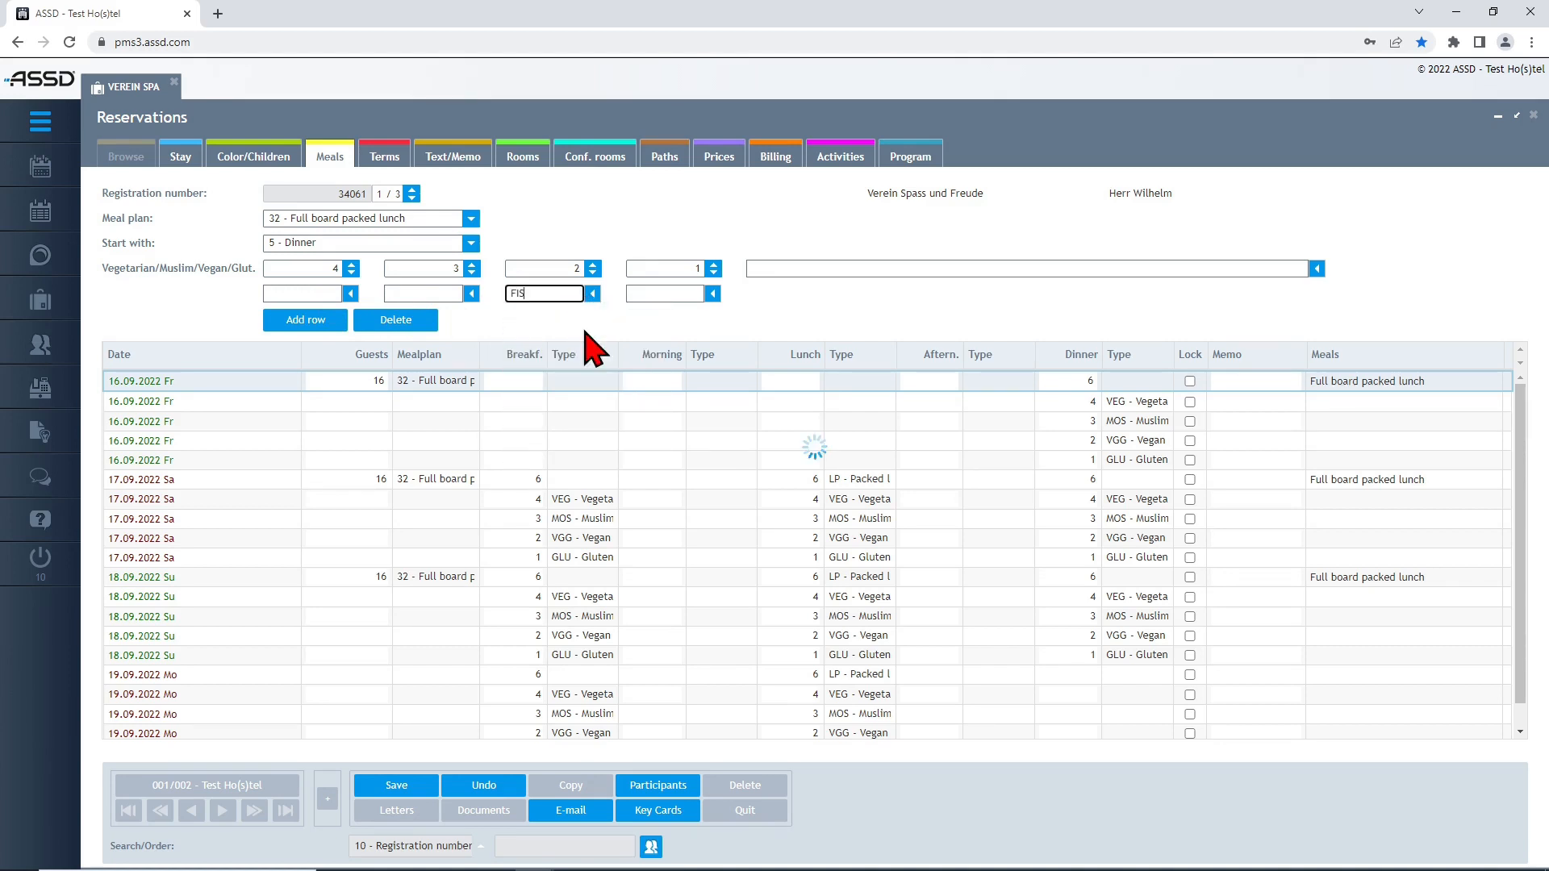
left_click(713, 293)
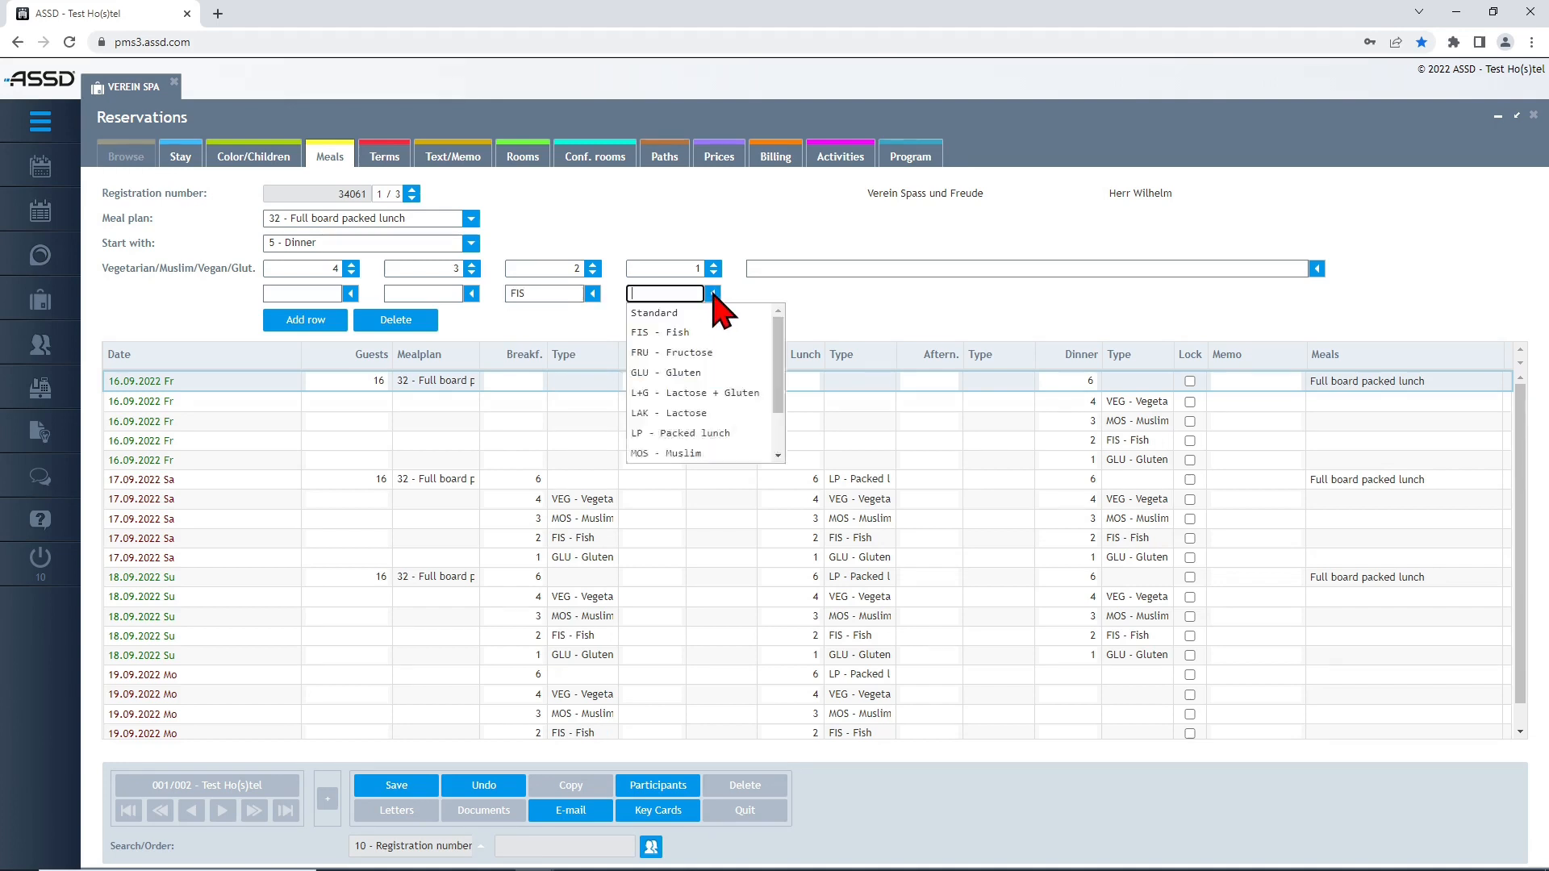
left_click(699, 413)
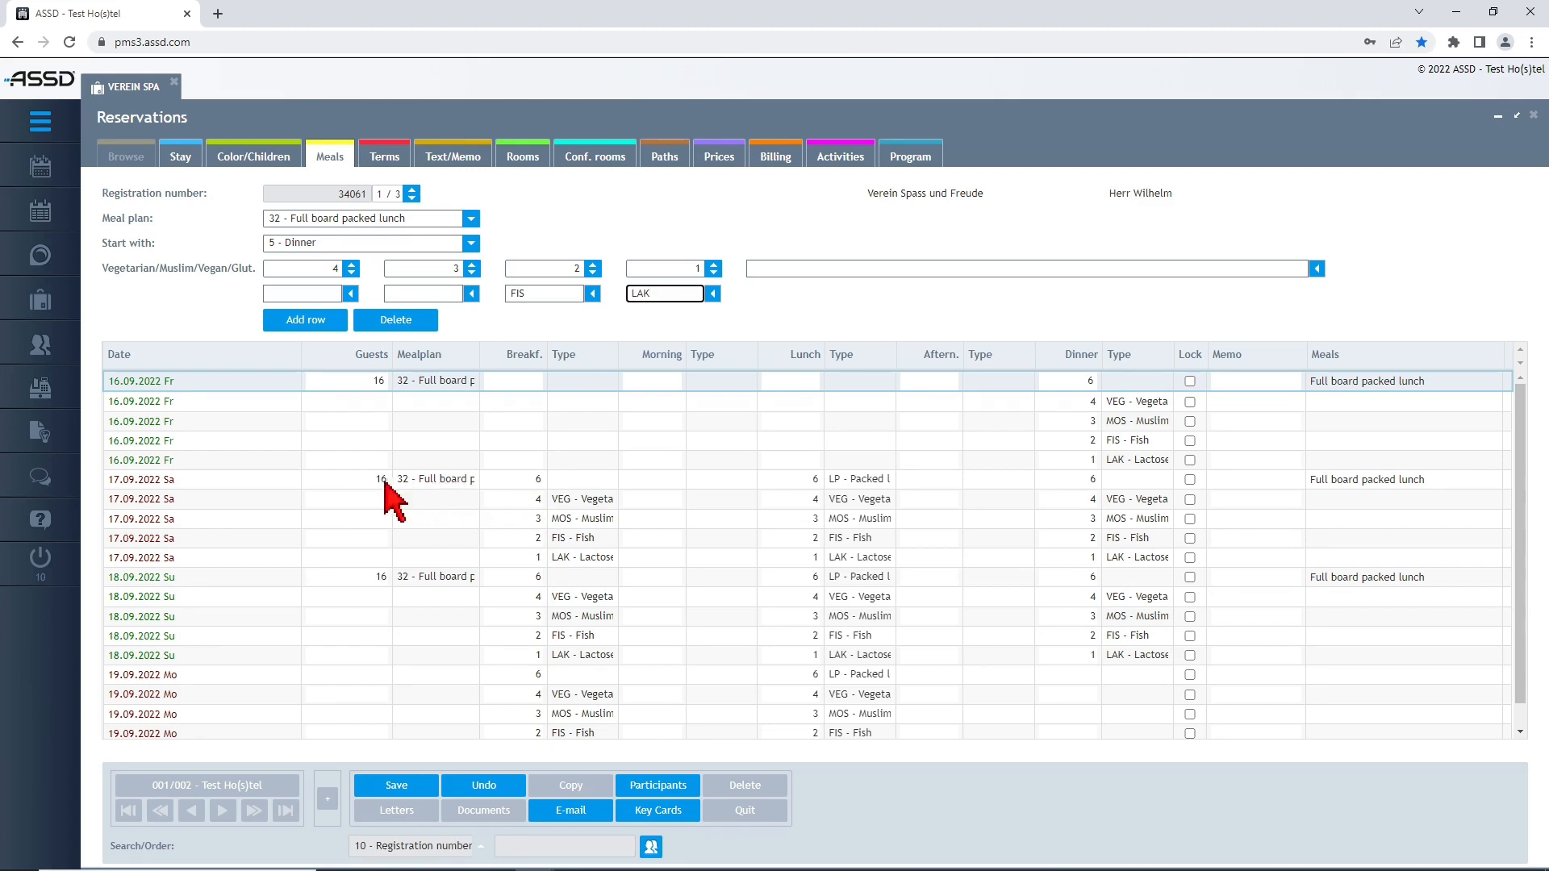
- Change the 17.09.2022 meal plan to 24 - Half board dinner and lock all of that day's meal rows
left_click(449, 484)
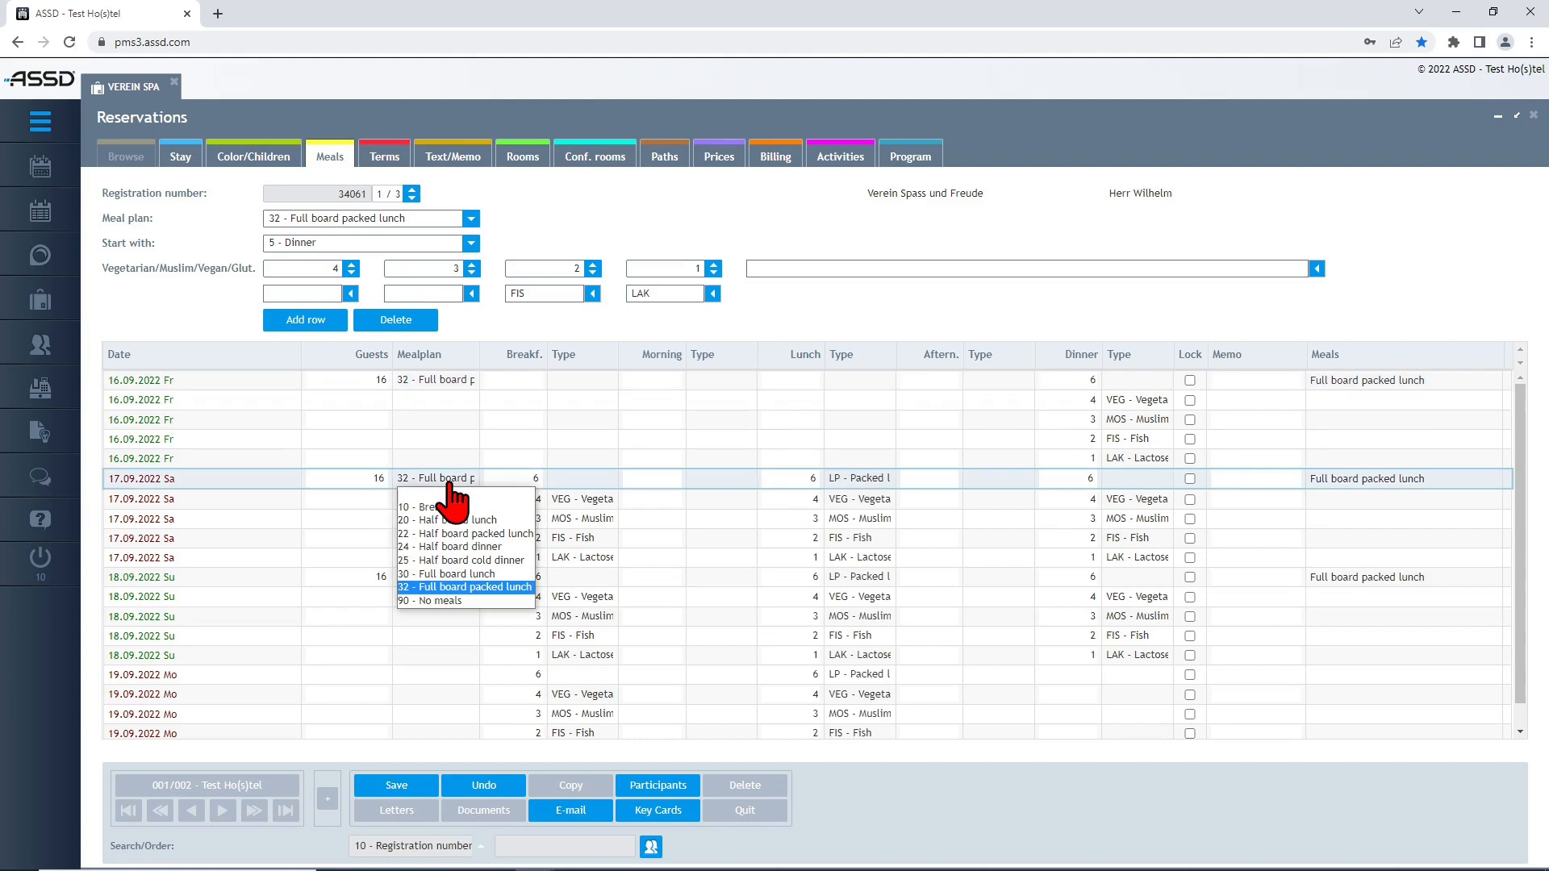
left_click(447, 548)
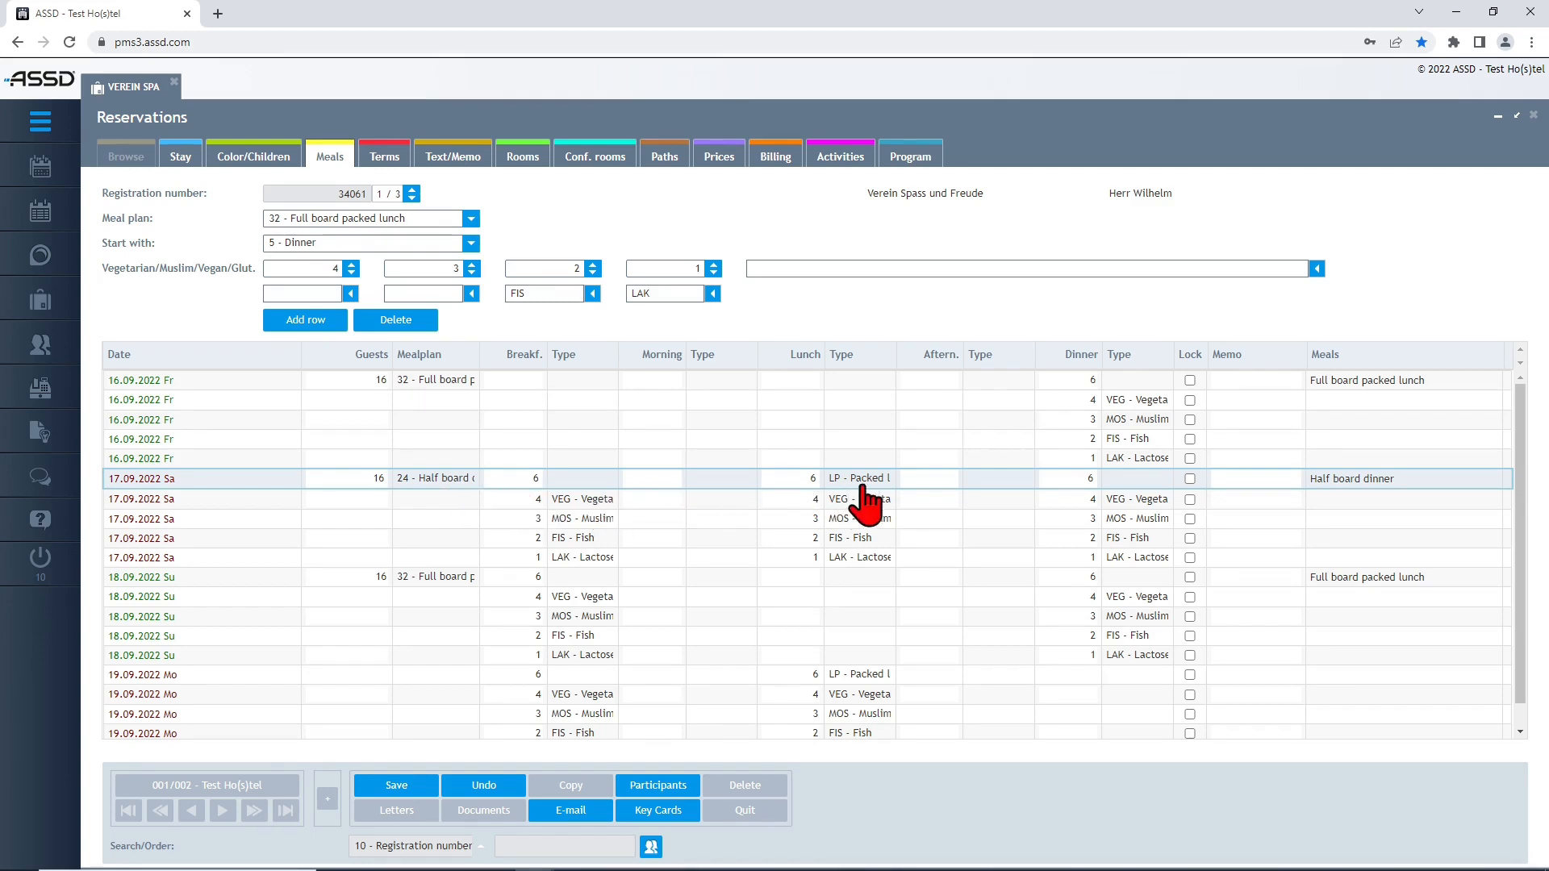
left_click(1190, 479)
left_click(1190, 499)
left_click(1190, 518)
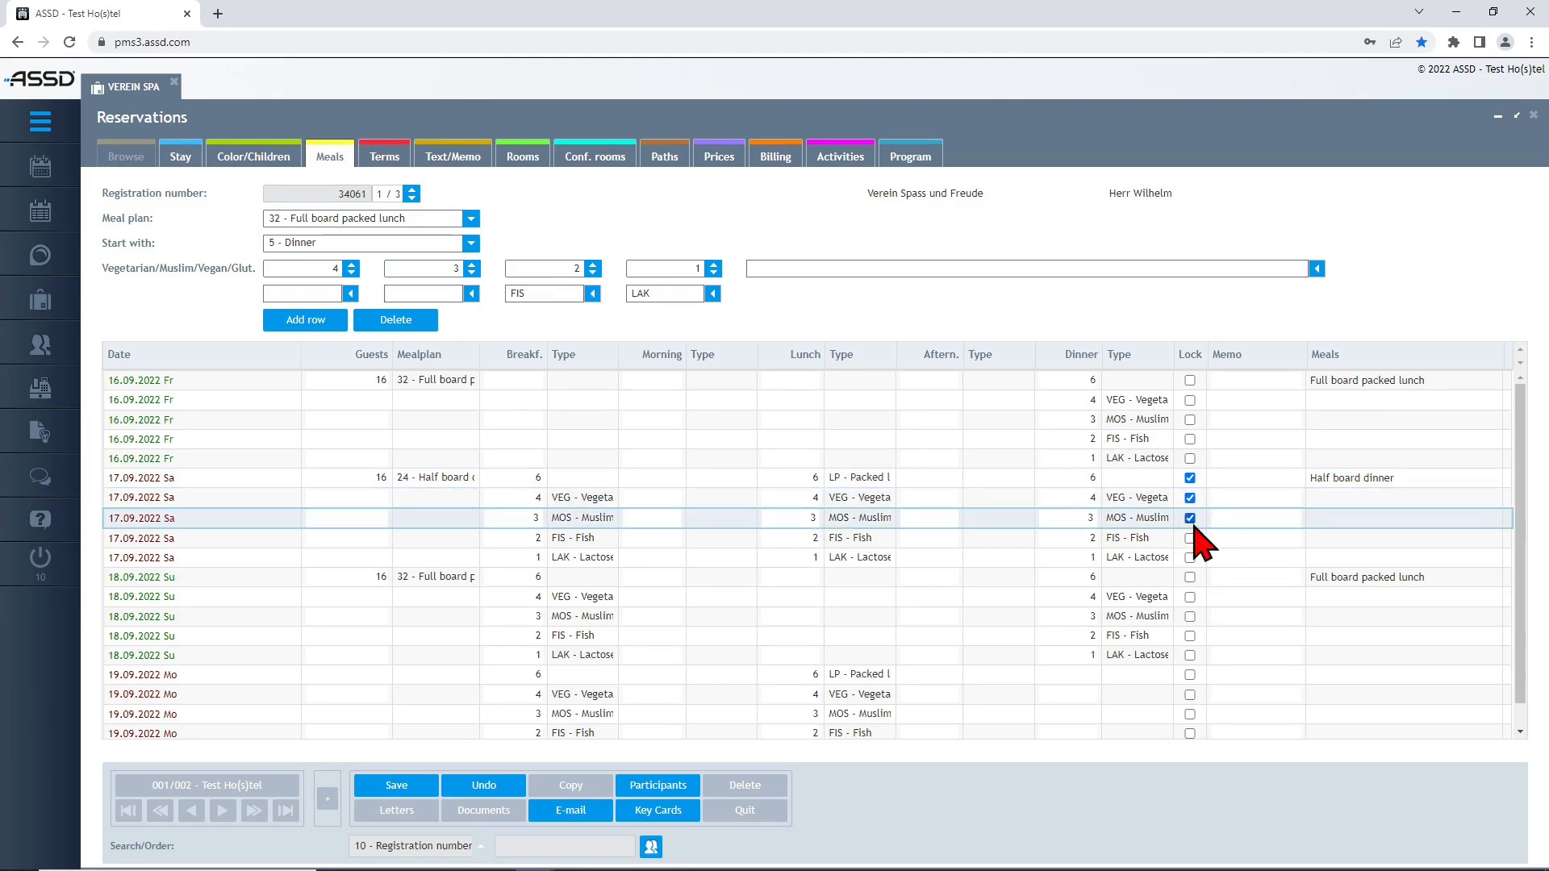
left_click(1190, 539)
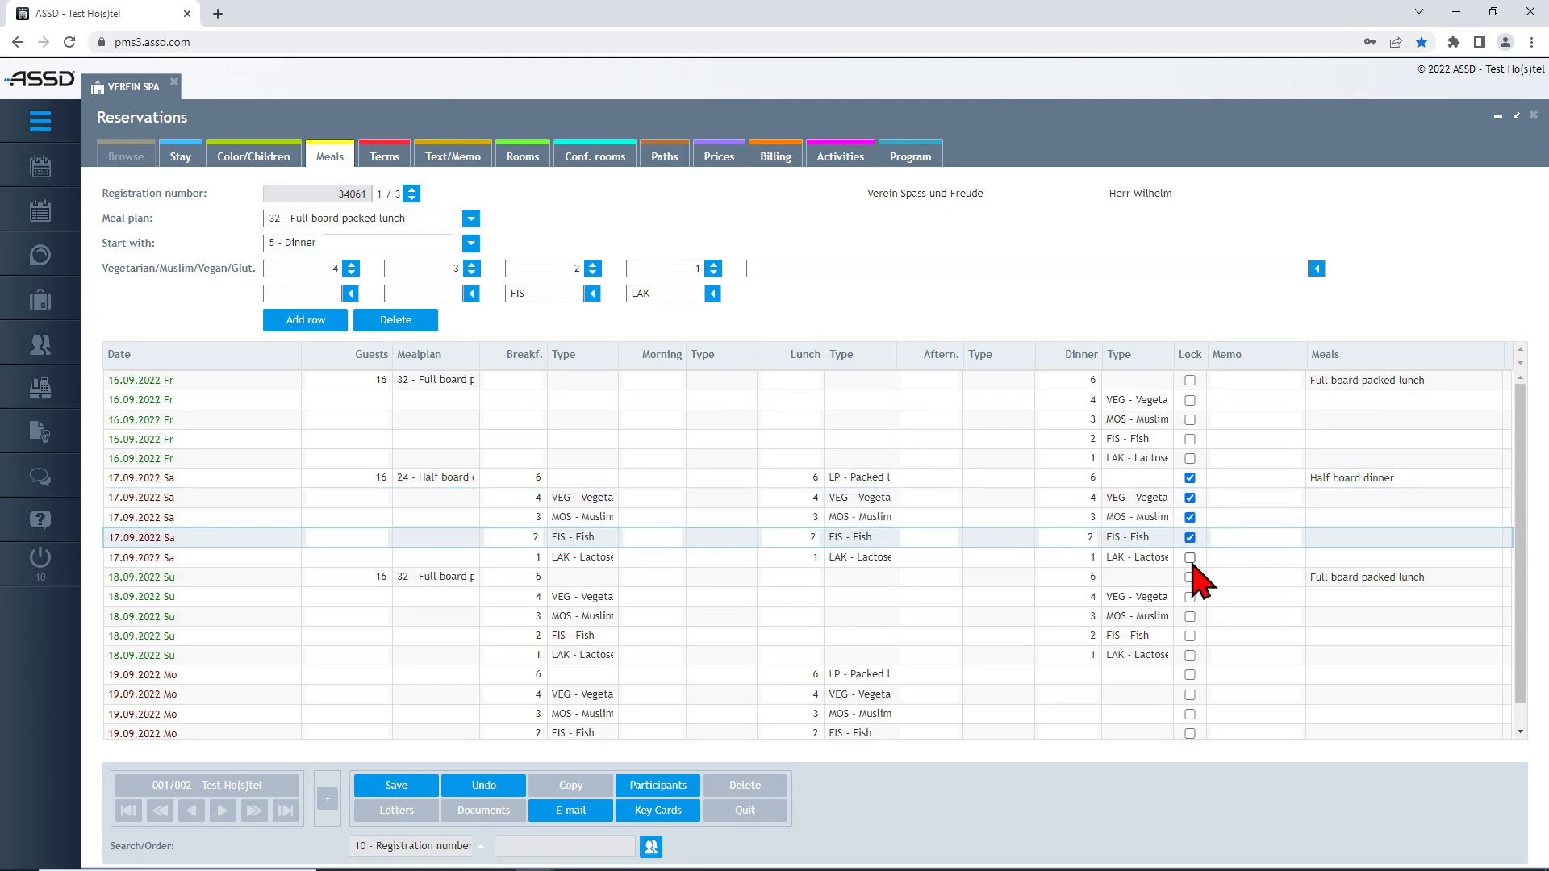
left_click(1190, 558)
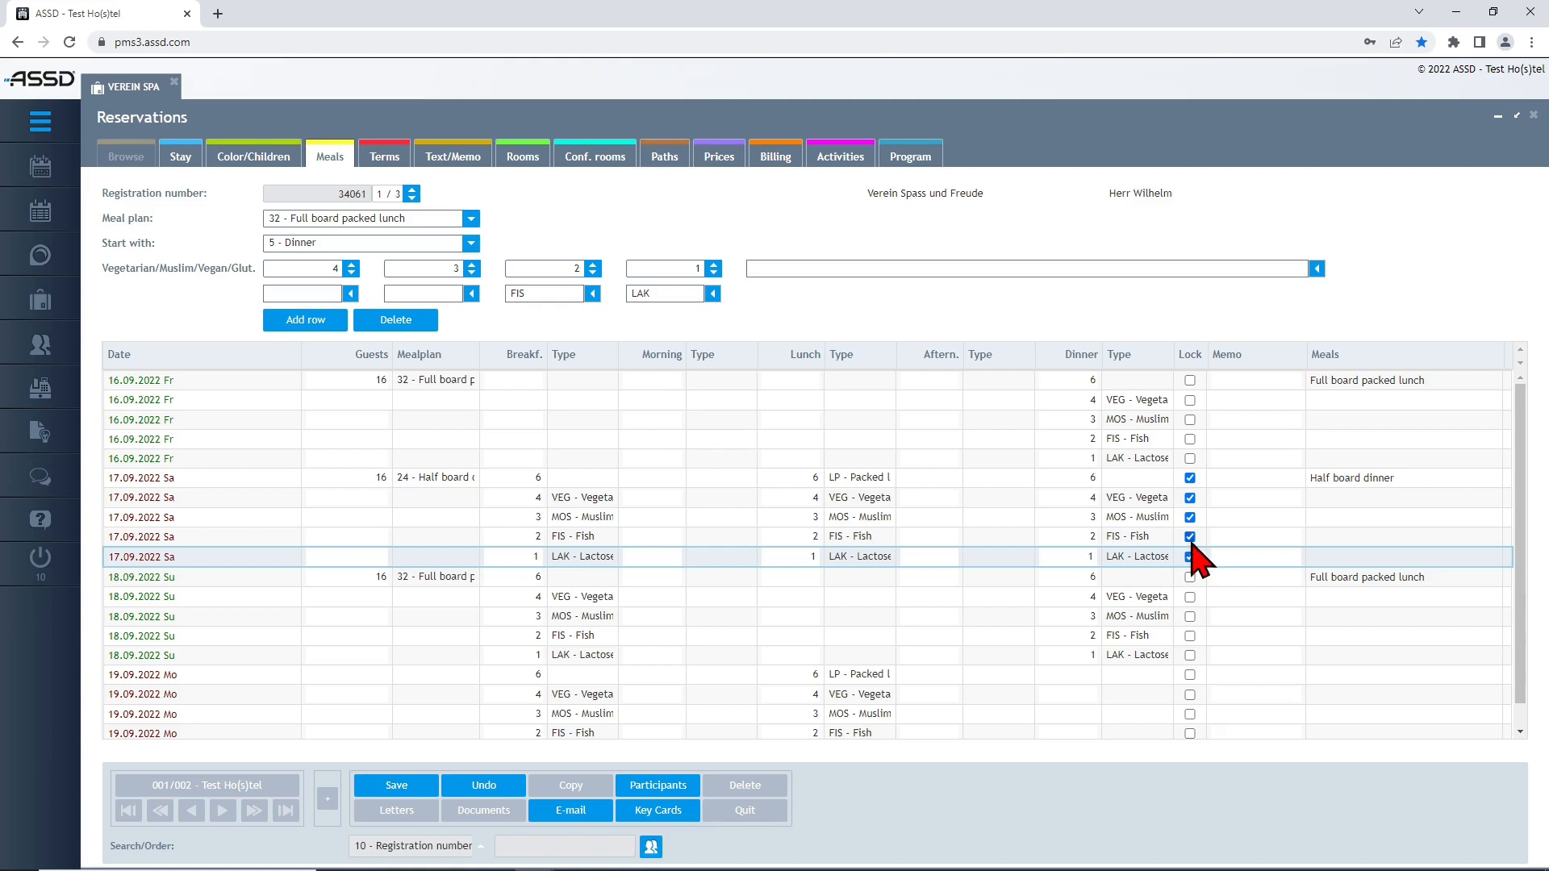
- Enter 18.00 as the memo in the first meal row of 17.09.2022
left_click(1212, 483)
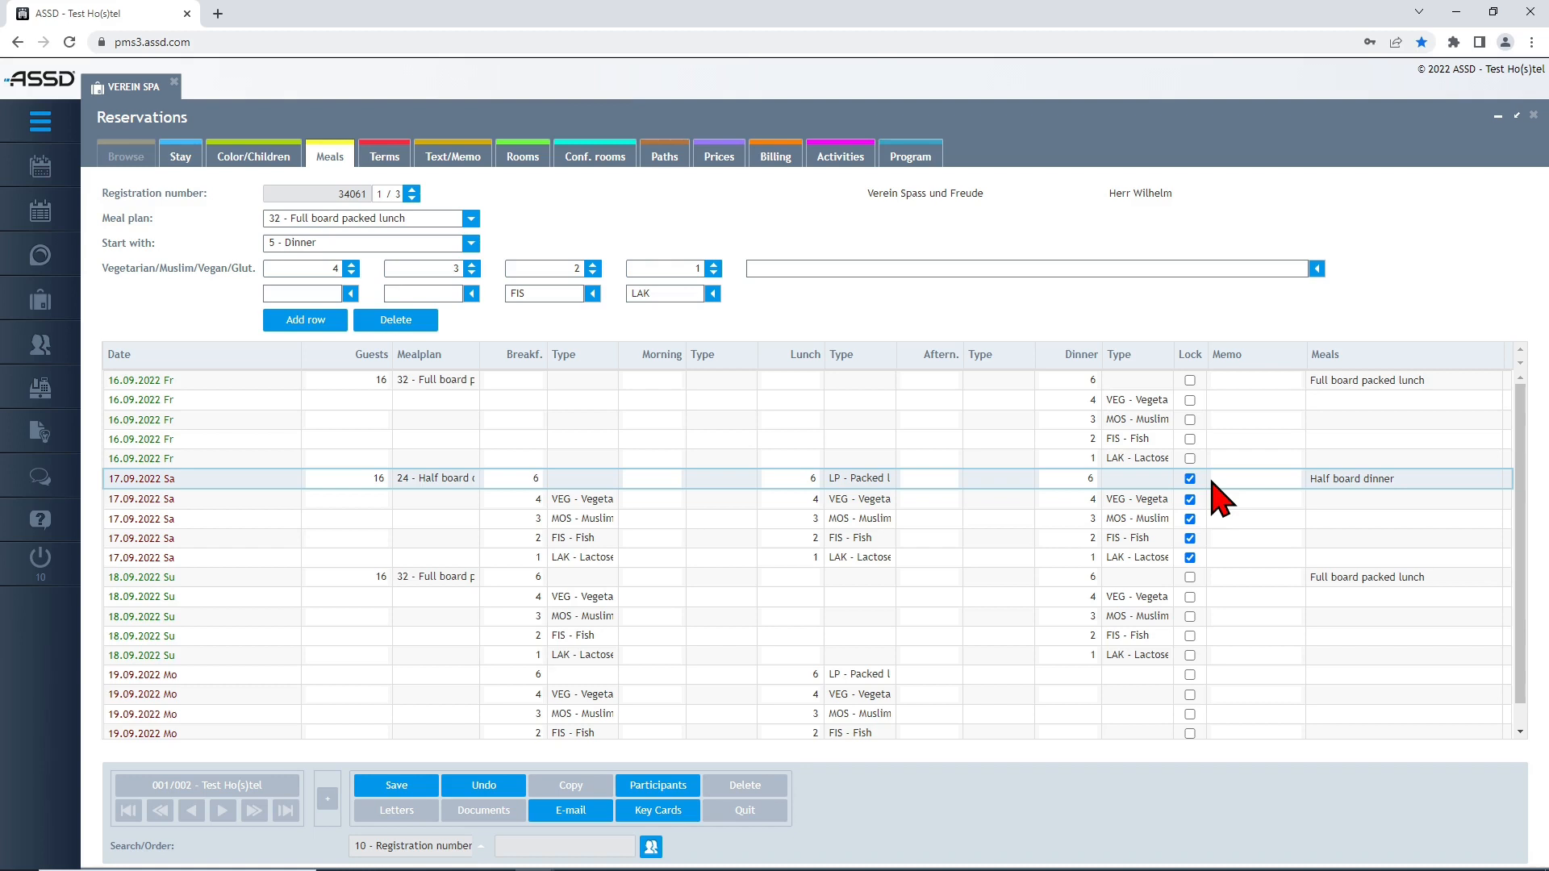
type("18.00")
- Add a row for 17.09.2022 with 20 morning meals of type K+K - Coffee + Cake, and delete that row again
left_click(306, 322)
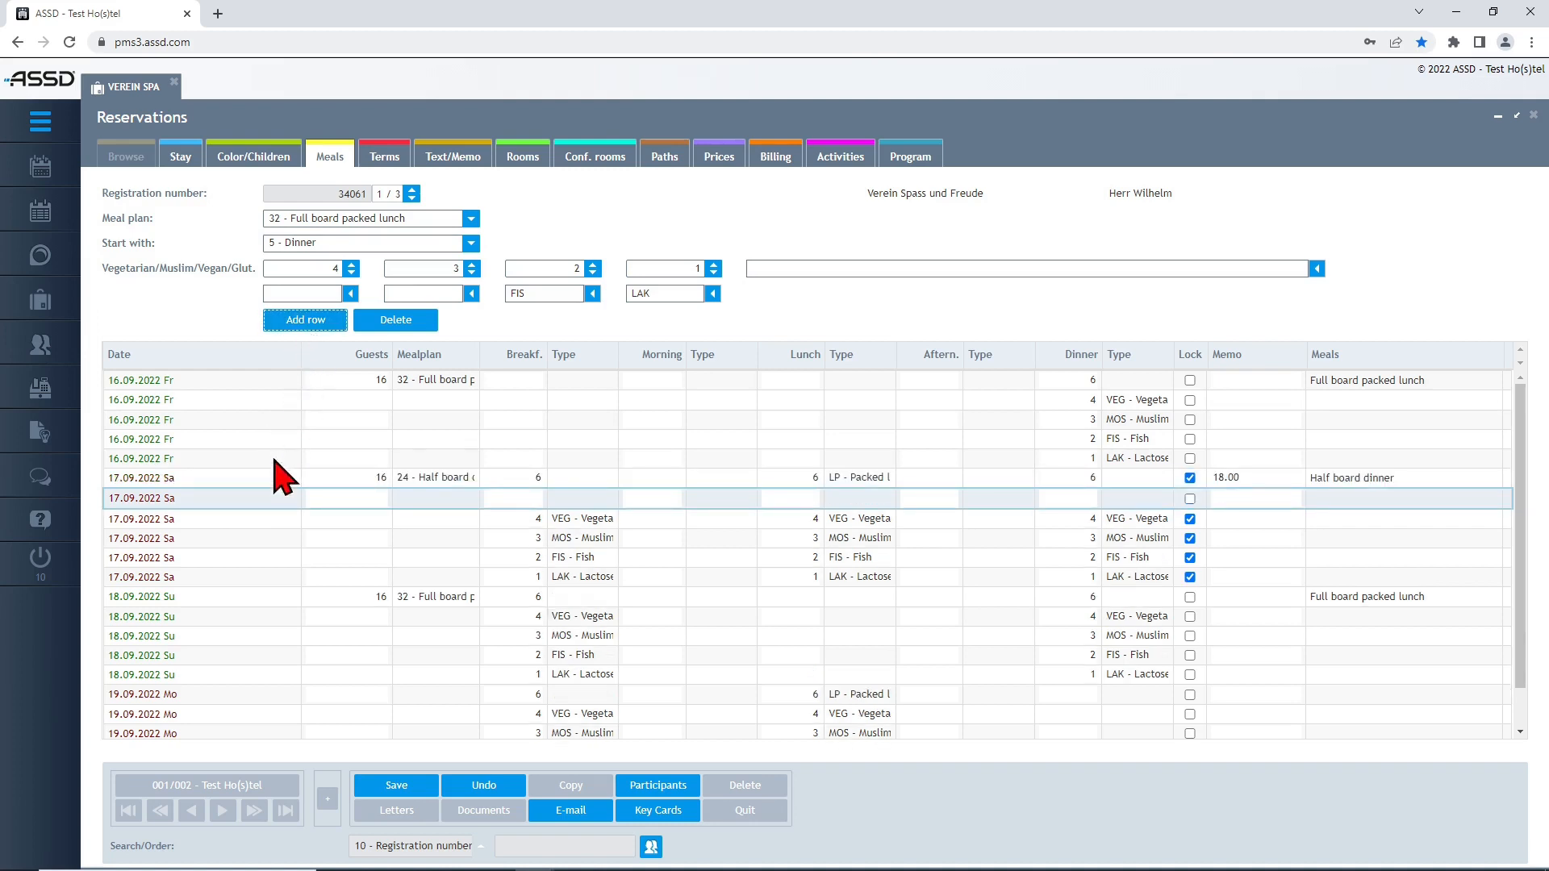
left_click(651, 500)
type("20")
left_click(720, 500)
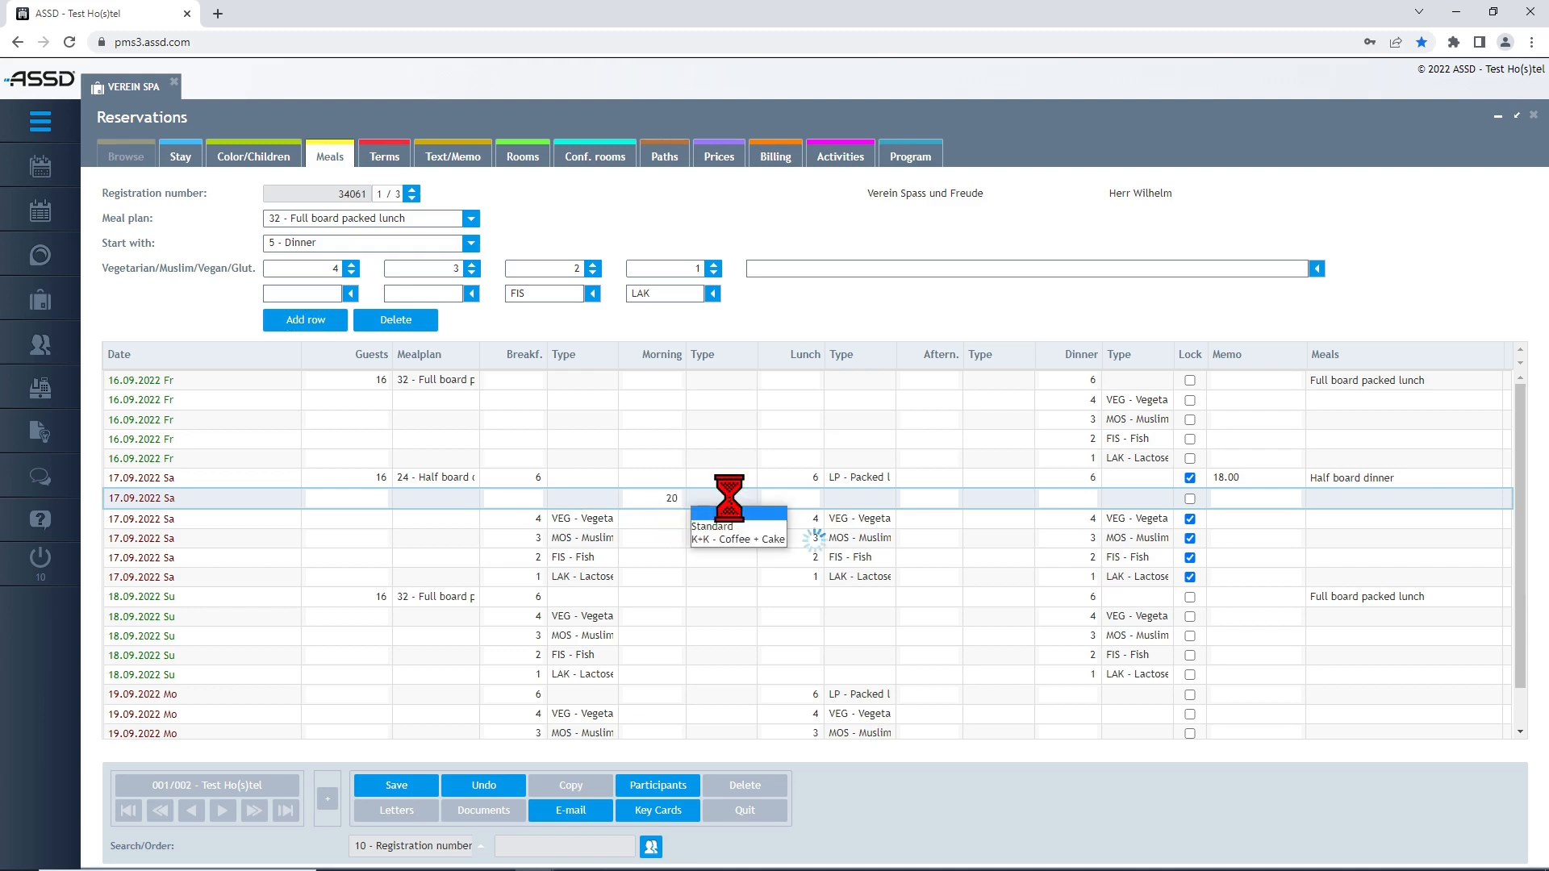
left_click(736, 540)
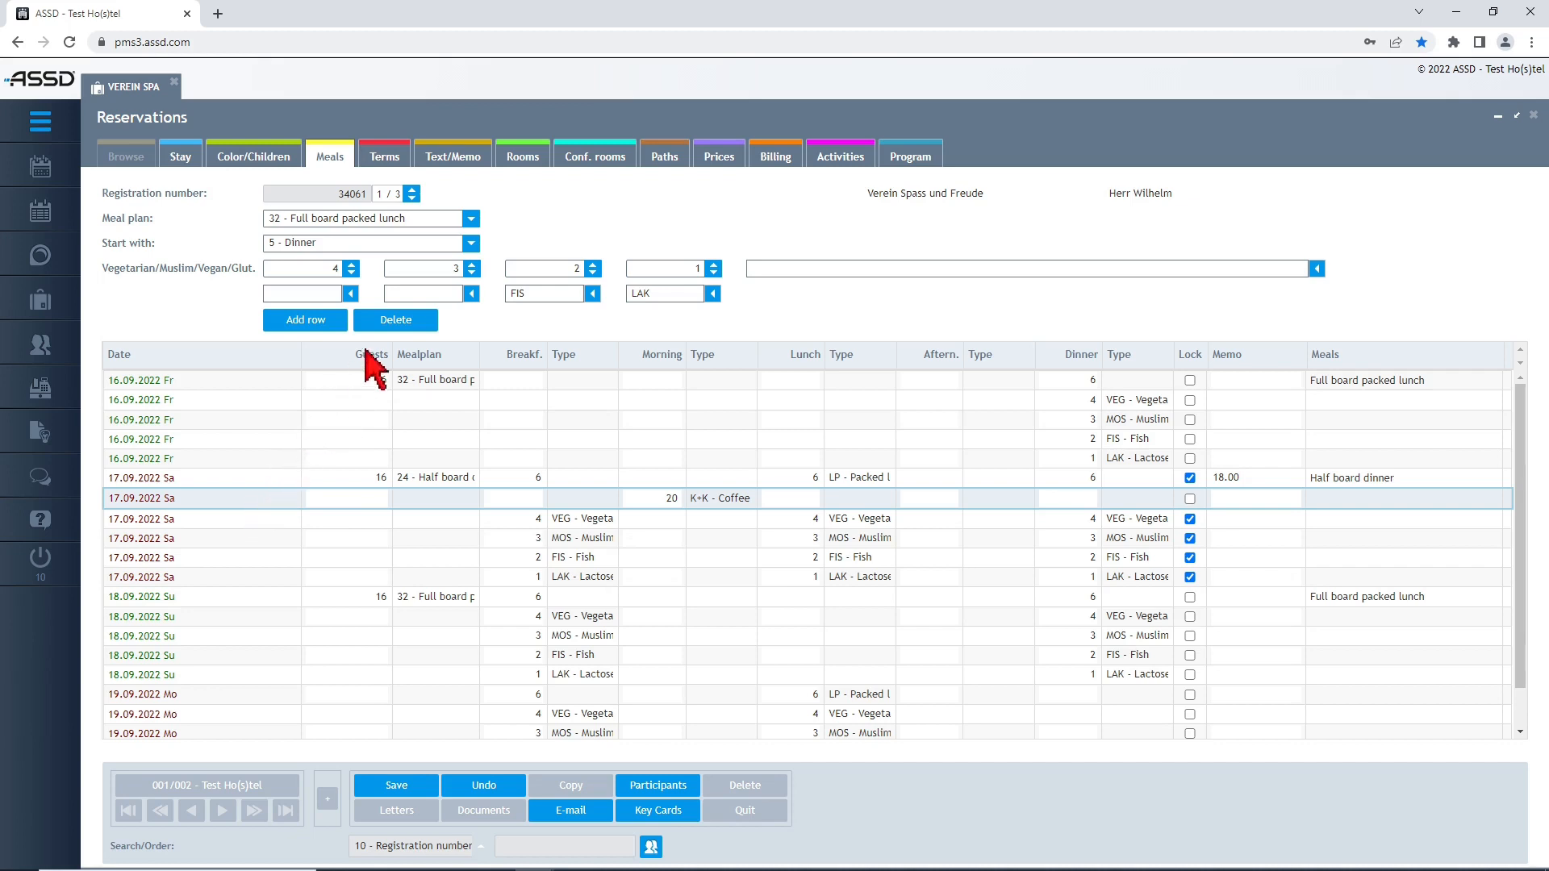
left_click(391, 321)
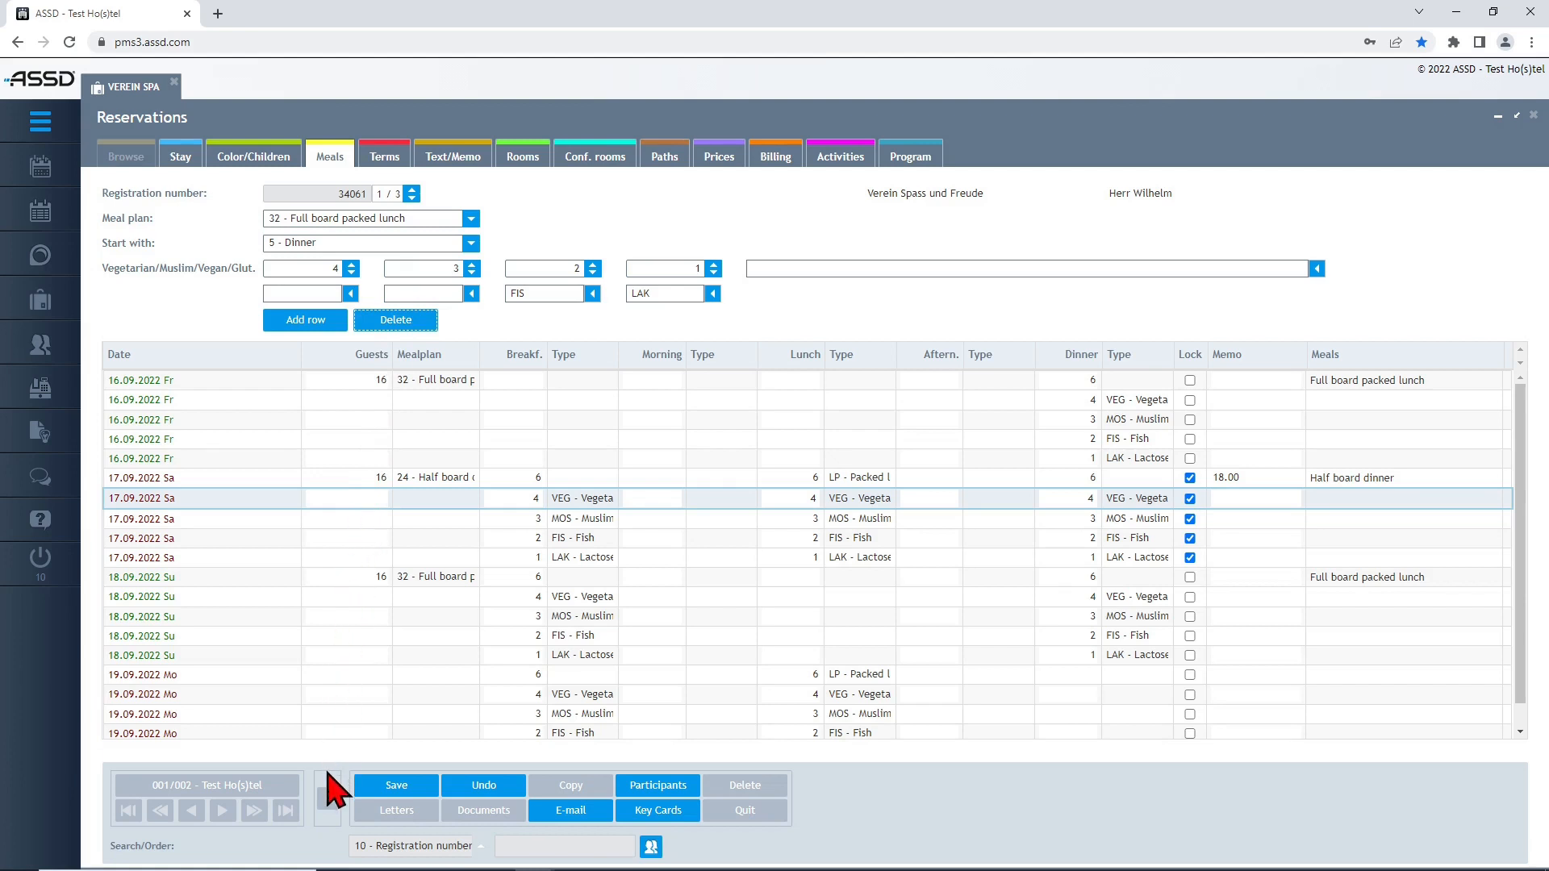
- Save the reservation's meal changes
left_click(396, 786)
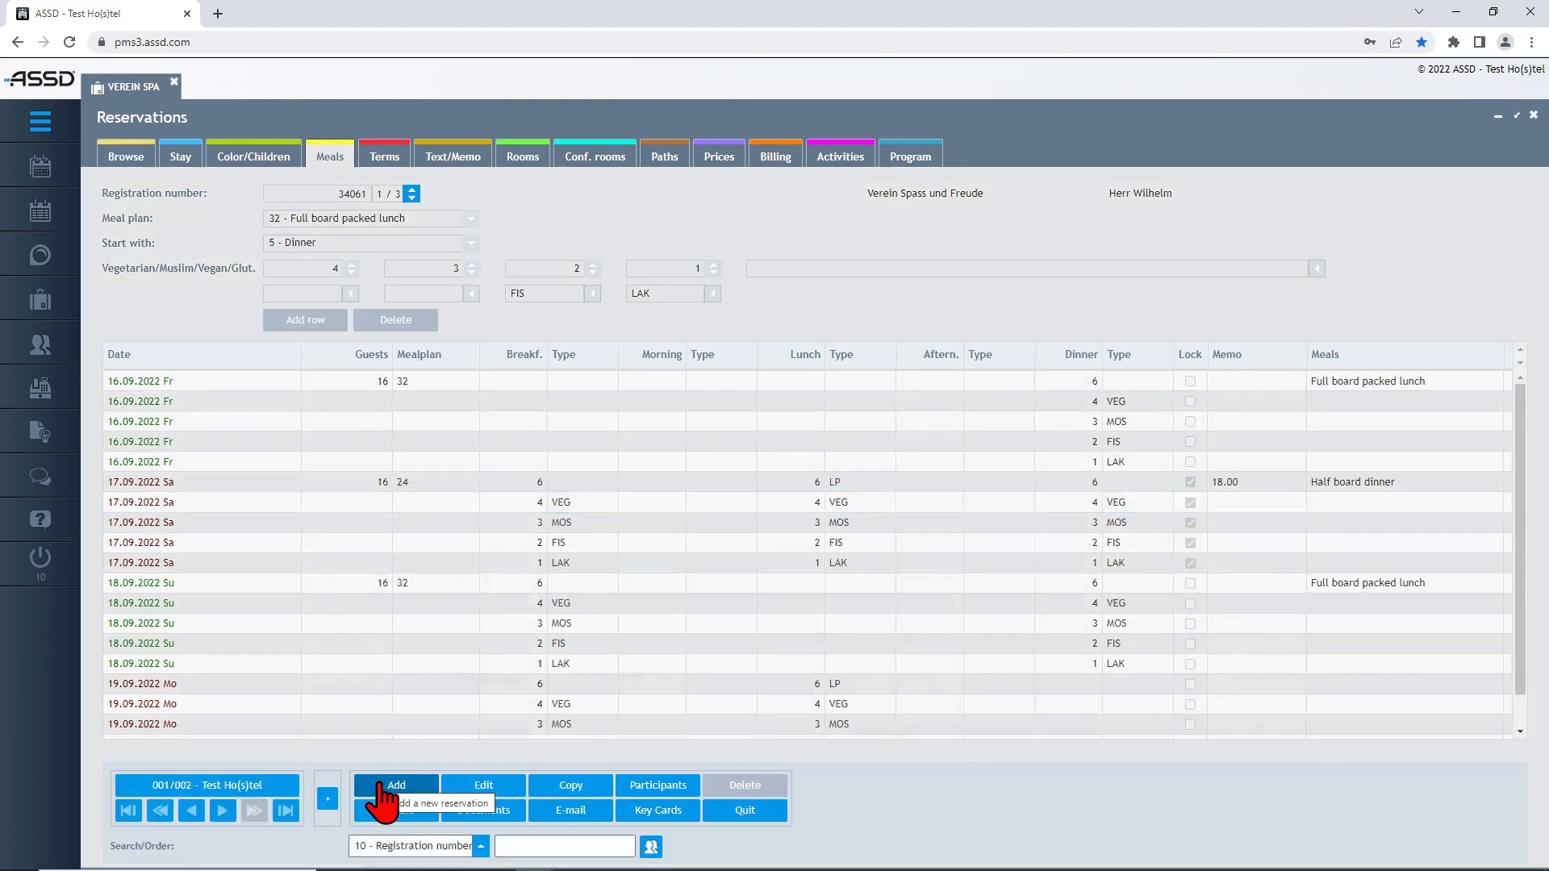